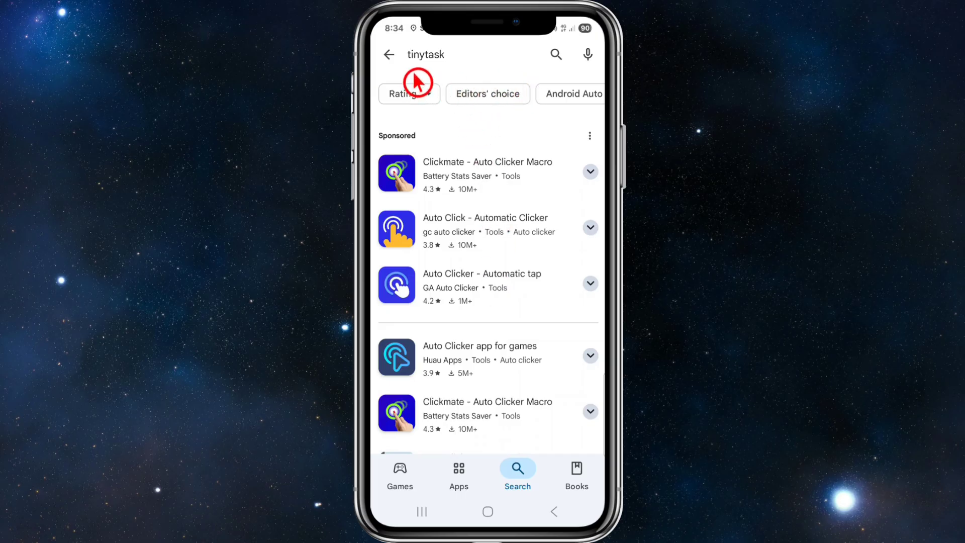
Step: Edit the Play Store query from 'tinytask' and submit the search, which comes out as 'tinyl task'
click(467, 55)
key(BackSpace)
key(BackSpace)
key(BackSpace)
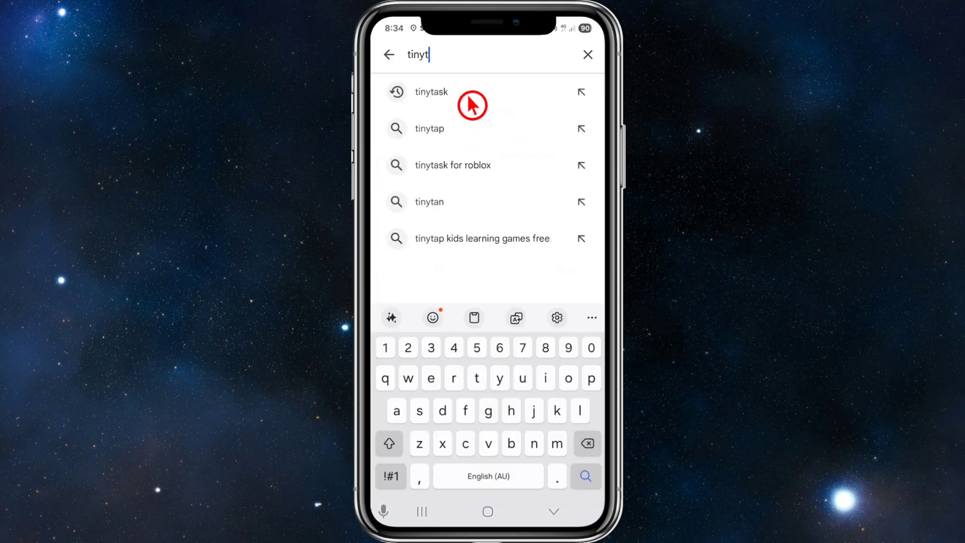
text(l task)
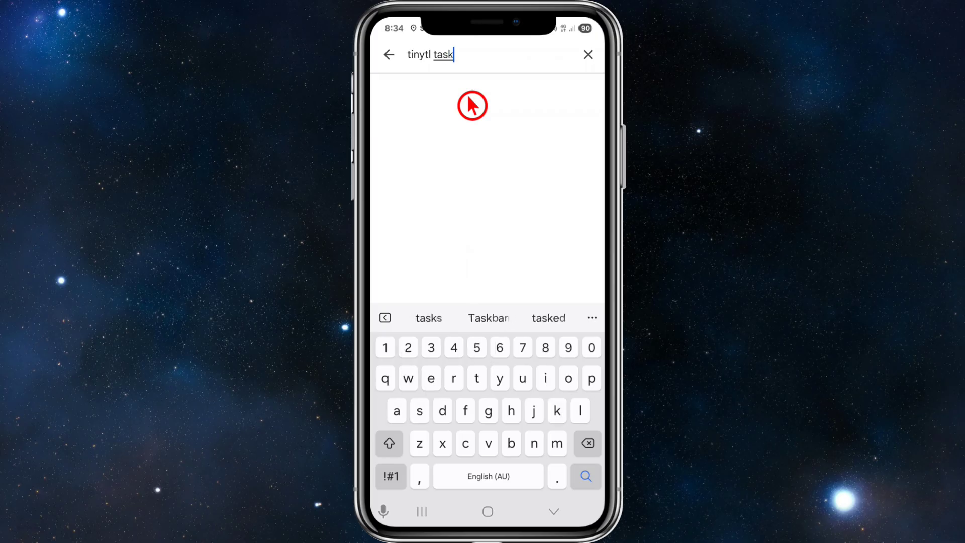
key(Left)
key(Left)
key(Left)
key(Left)
key(Left)
key(Left)
key(BackSpace)
key(Return)
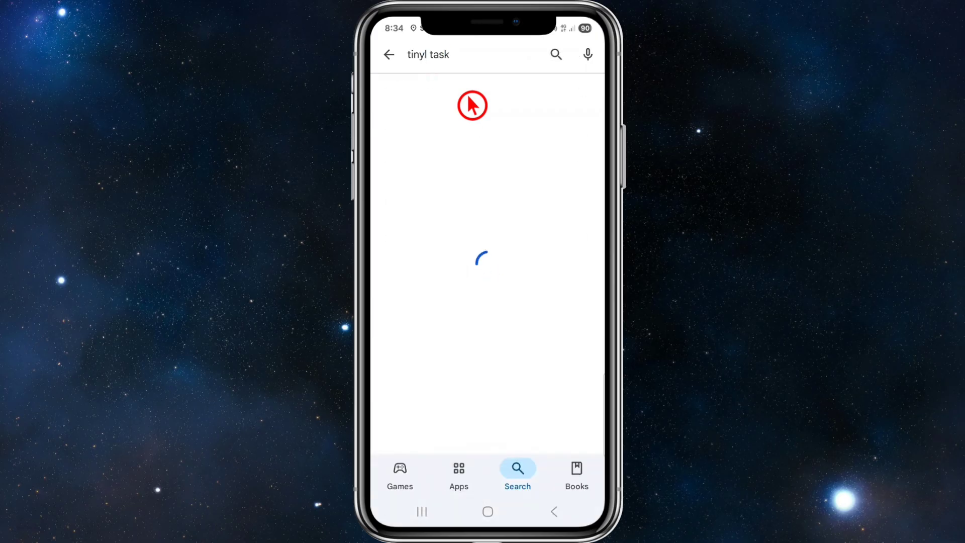
Step: Remove the stray 'l' so the query reads 'tiny task' and search again
click(467, 54)
click(431, 54)
key(BackSpace)
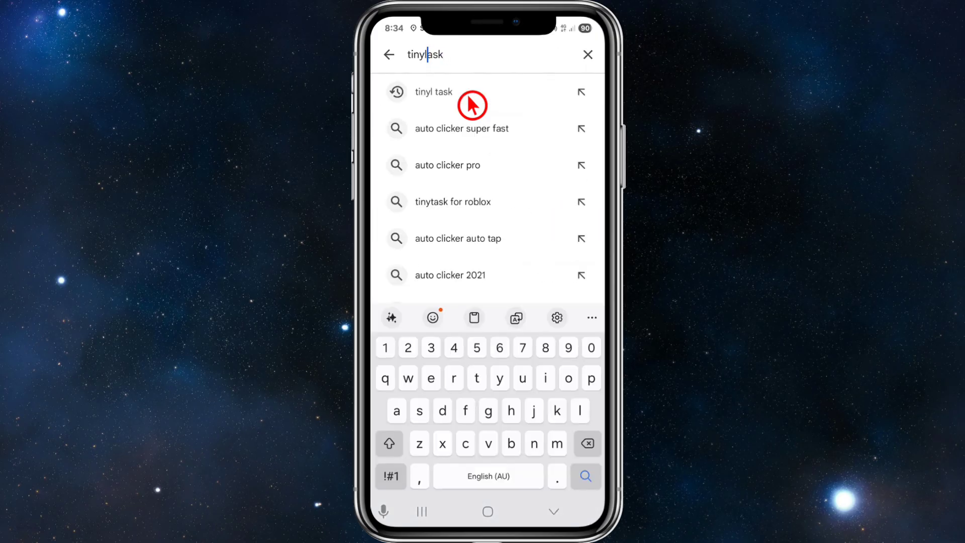
key(BackSpace)
text(t)
key(Return)
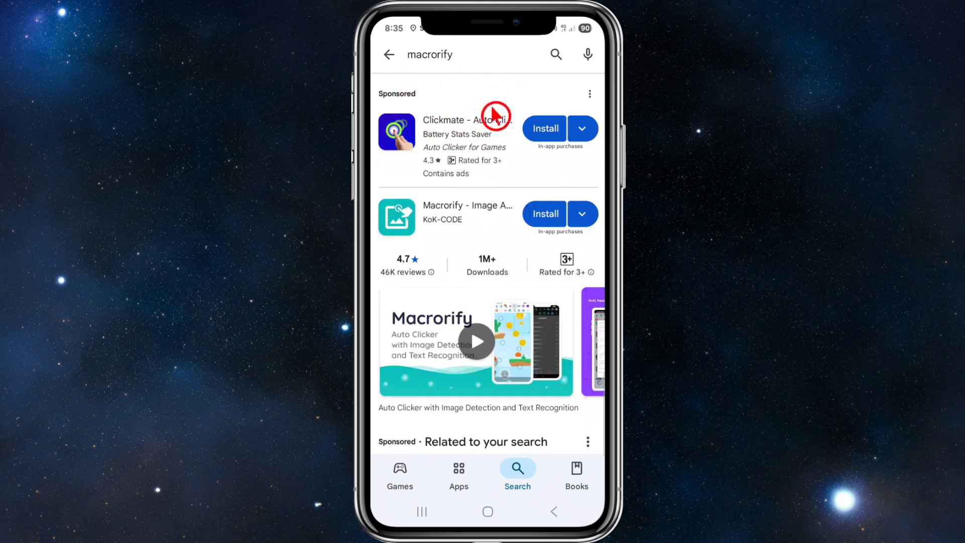
Step: Install Macrorify - Image Auto Clicker from its Play Store page and launch it
click(497, 240)
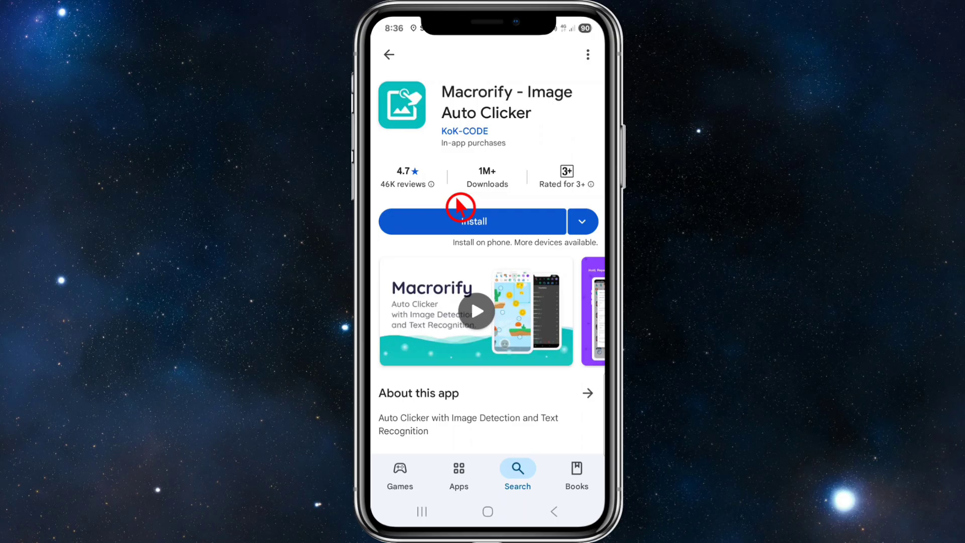
click(481, 231)
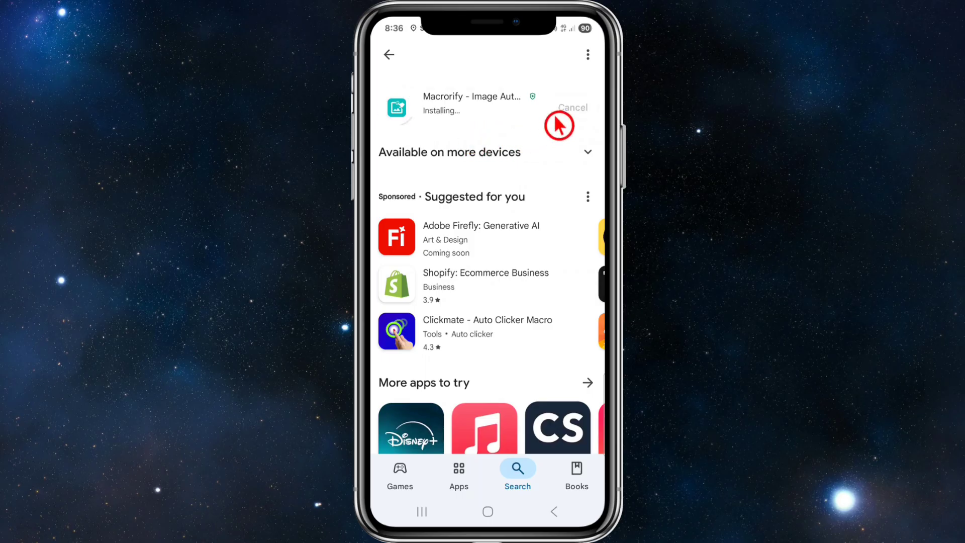
click(528, 158)
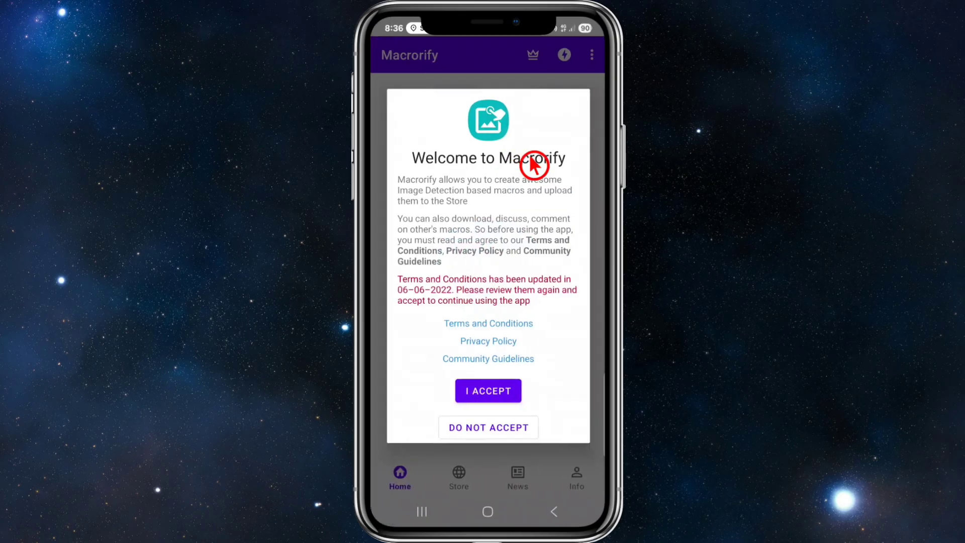
Step: Accept the terms, choose Real Phone, leave Xiaomi/POCO set to No, and continue
click(528, 373)
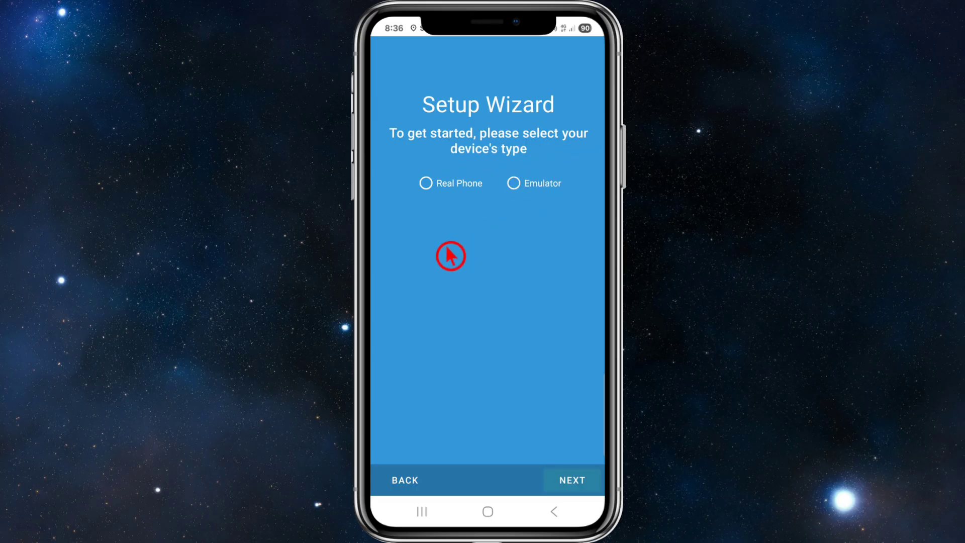
click(441, 196)
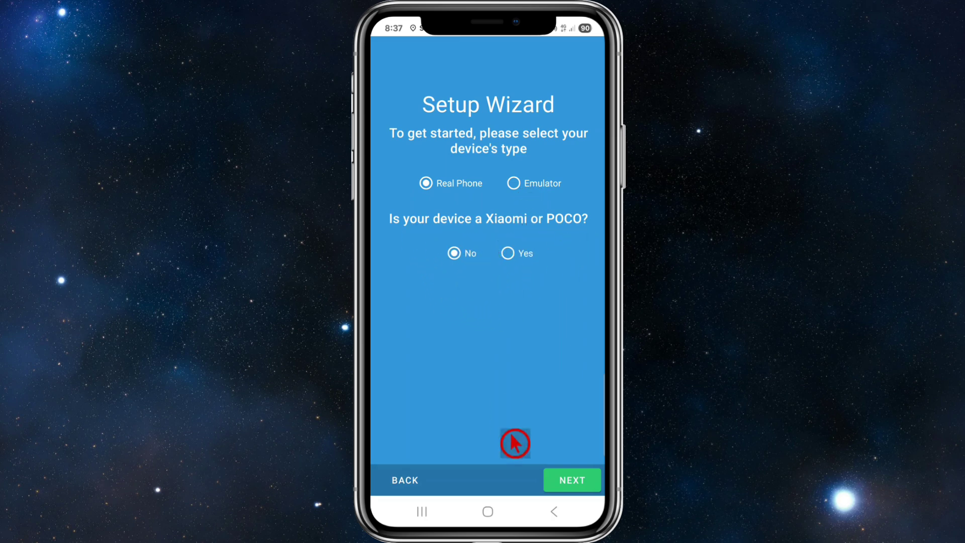
click(526, 464)
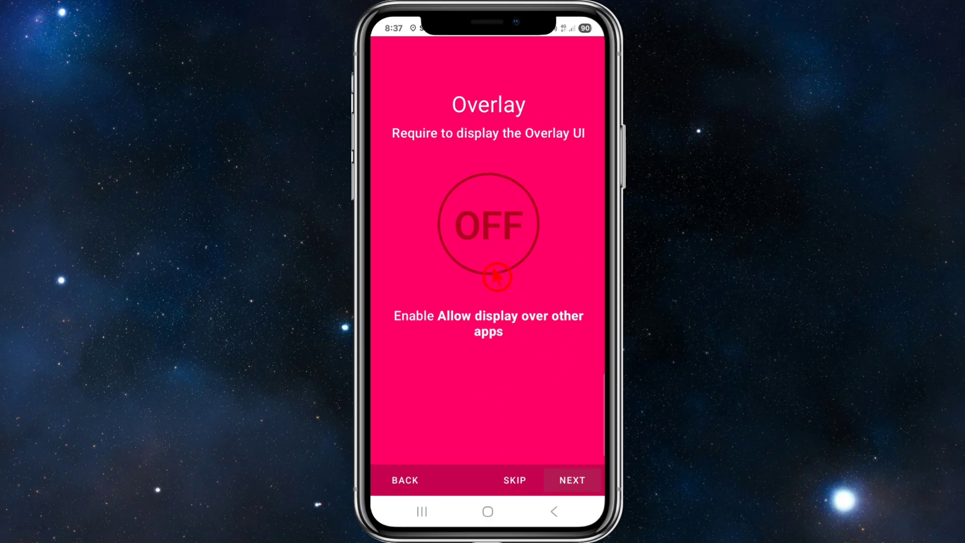
Step: With Overlay ON, advance to Accessibility Service and bring up its explanatory prompt
click(548, 472)
right_click(541, 462)
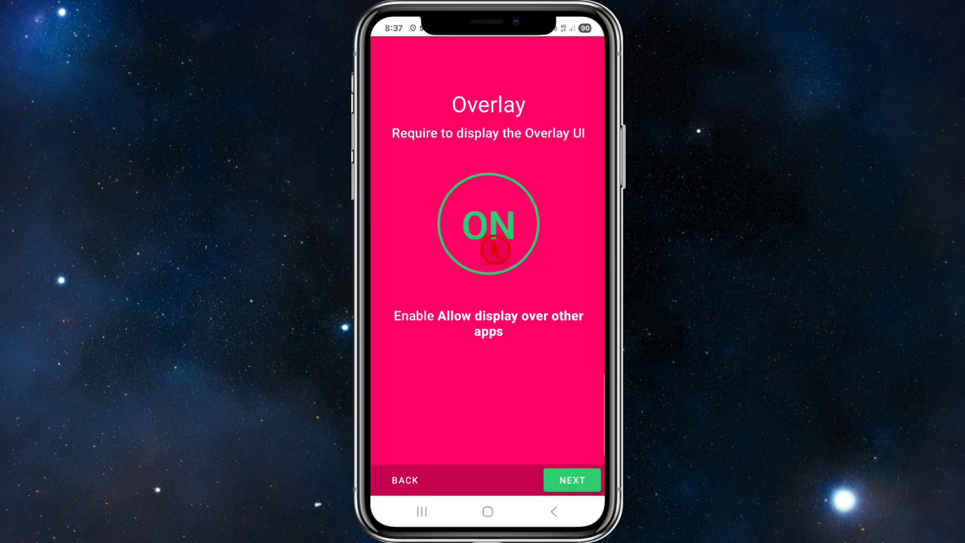
click(528, 461)
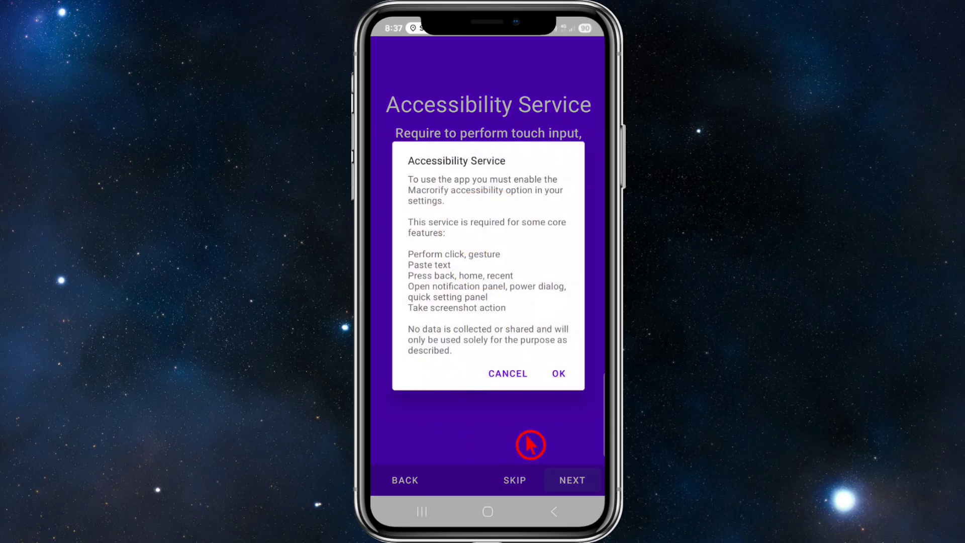
Step: Enable the Macrorify accessibility service with full device control, then go back to the wizard
click(538, 406)
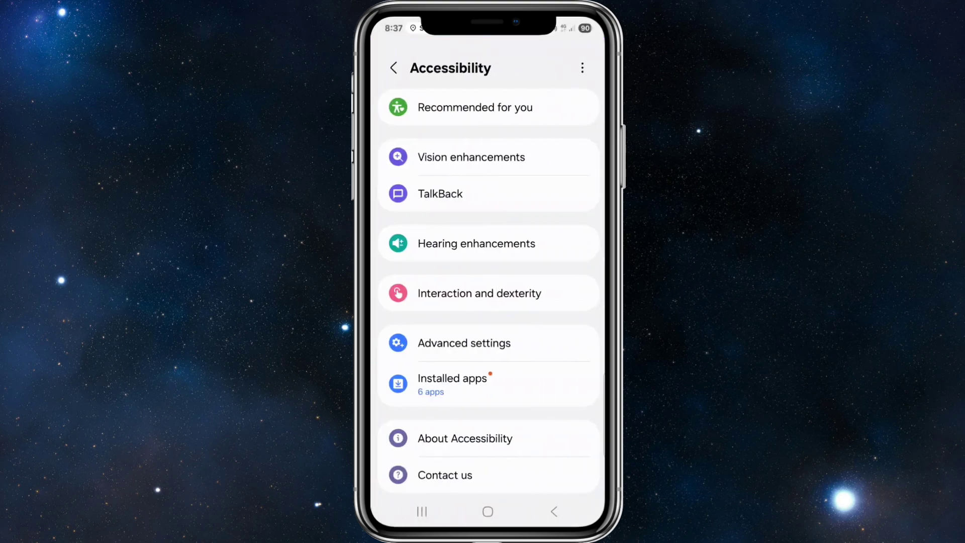
click(452, 382)
click(427, 244)
click(482, 107)
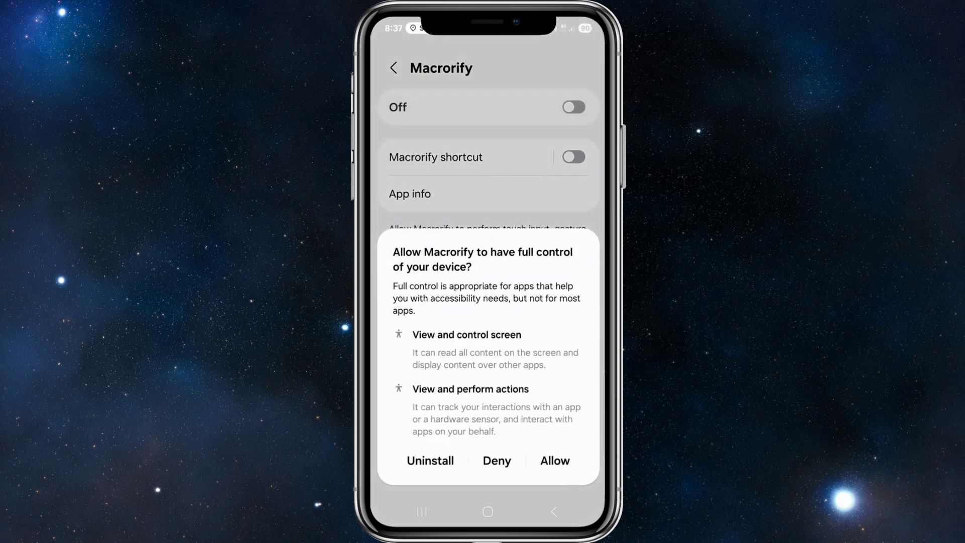
click(554, 461)
right_click(541, 407)
right_click(540, 406)
right_click(540, 407)
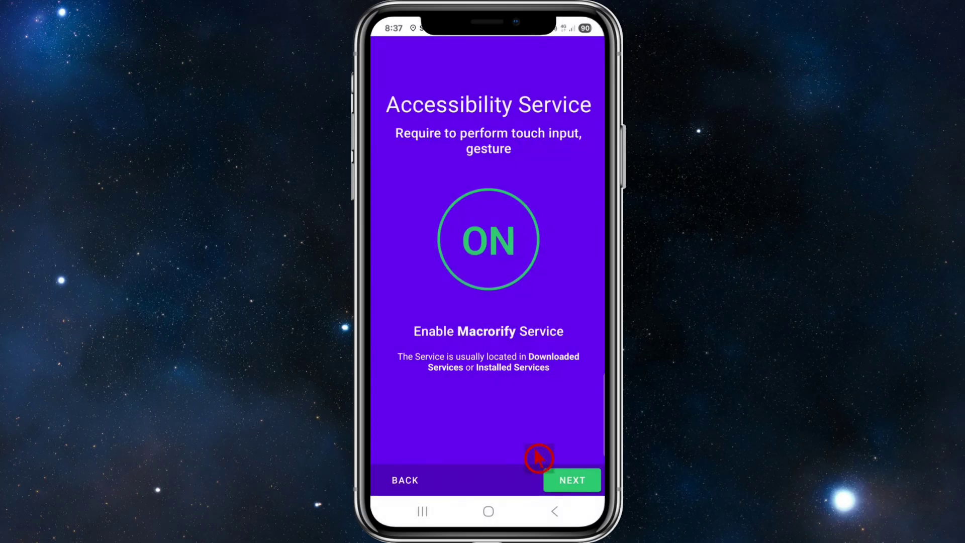
Step: Grant Macrorify screen recording permission by choosing Start, then continue to Battery Saver
click(544, 472)
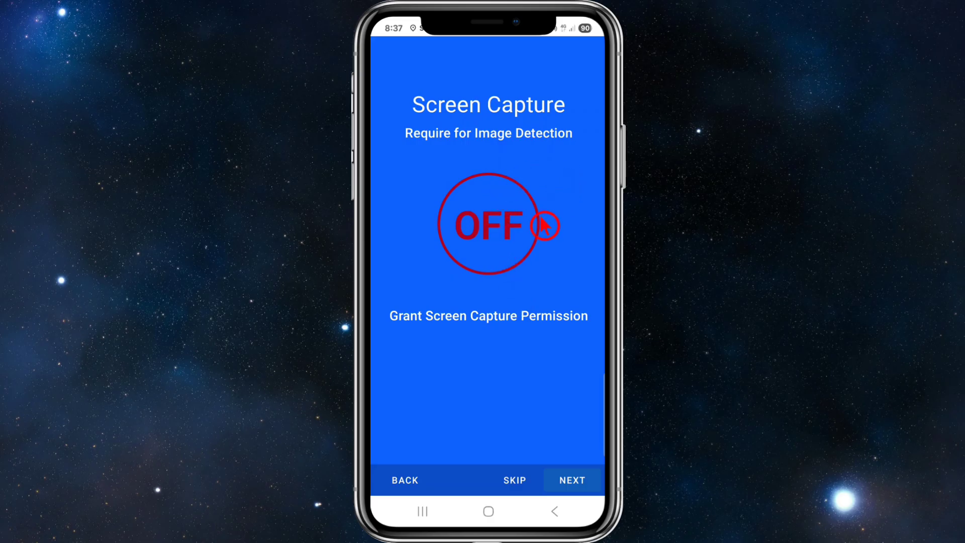
click(500, 262)
click(563, 383)
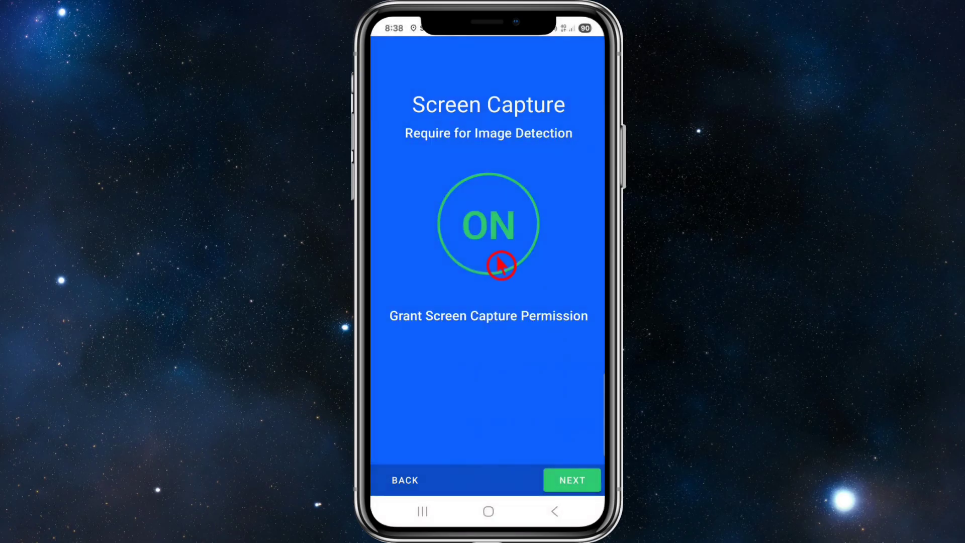
click(545, 462)
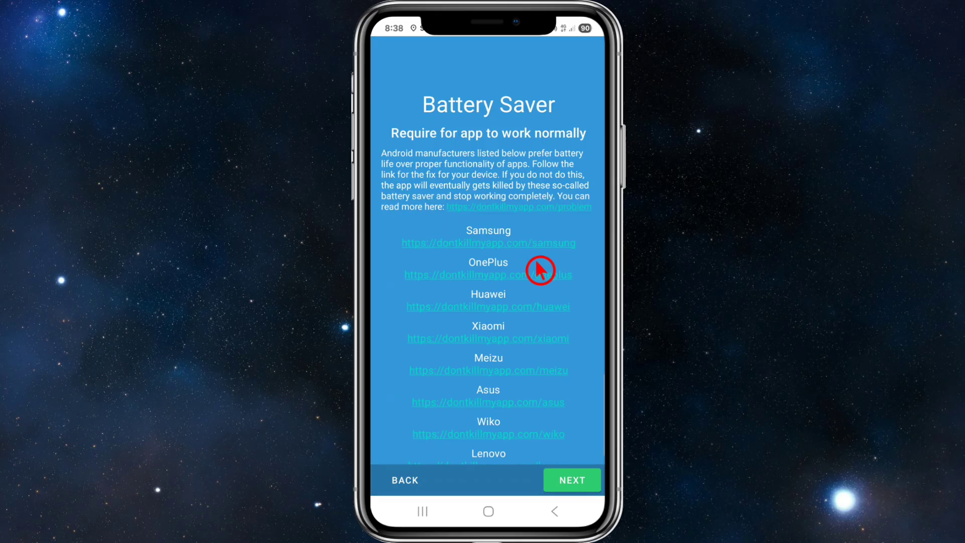
Step: Scroll past the dontkillmyapp.com Battery Saver links and finish the setup wizard
scroll(540, 270, down, 5)
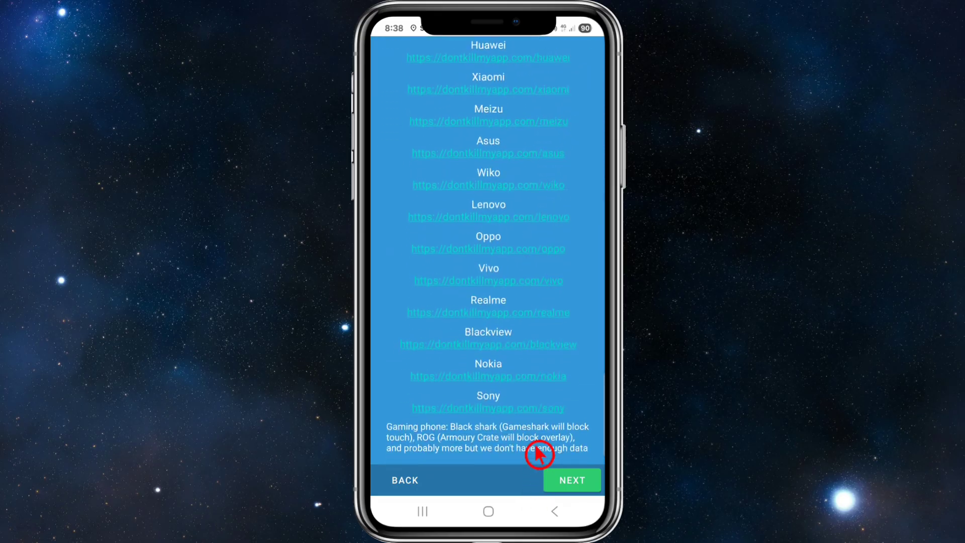
click(533, 468)
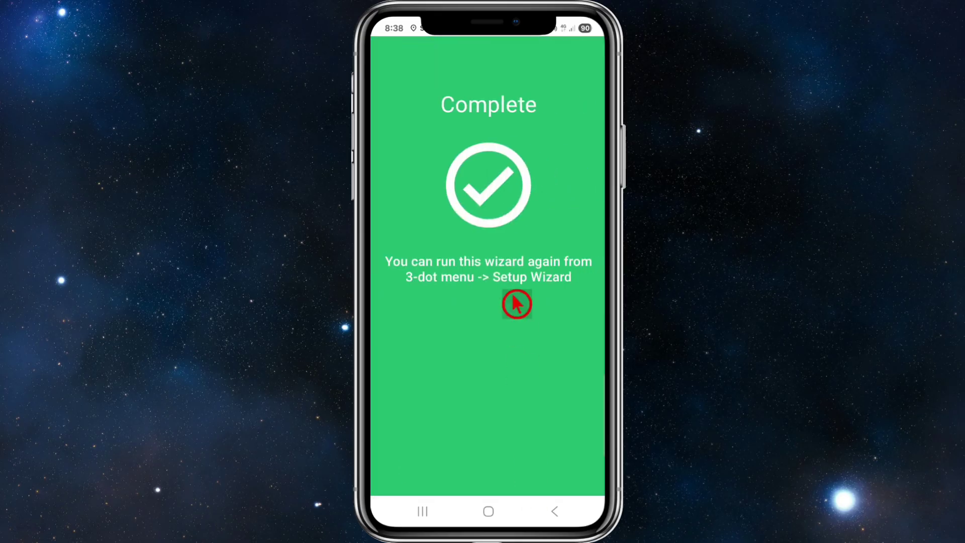